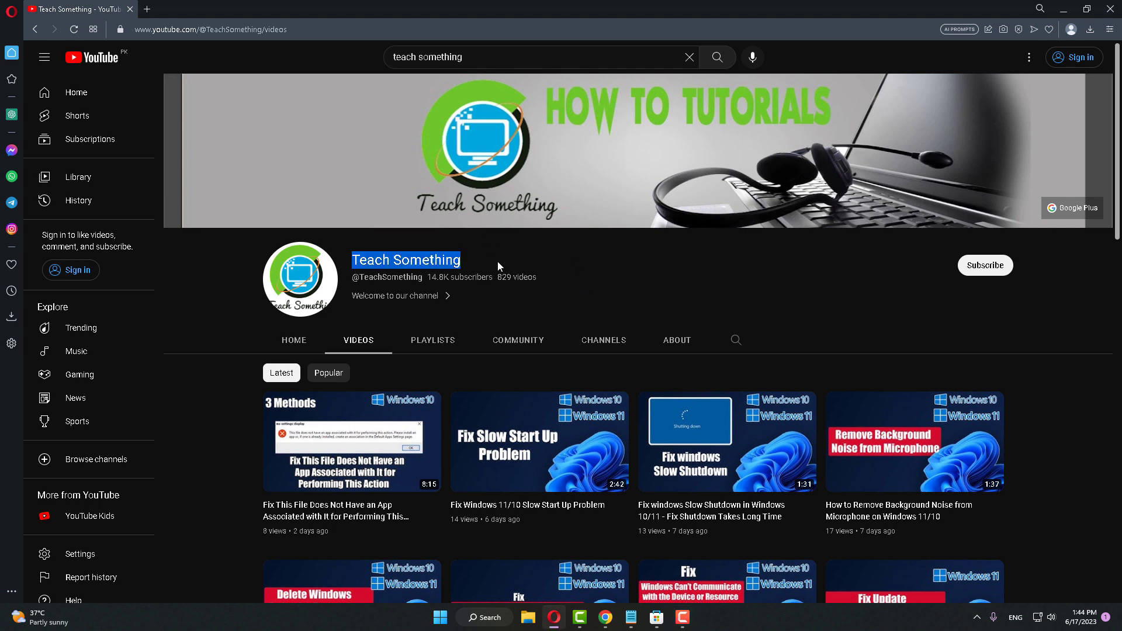
Review the Notepad note 'Desktop or Explorer Does Not Refresh Automatically' and hide it again.
{"action": "left_click", "coordinate": [562, 261]}
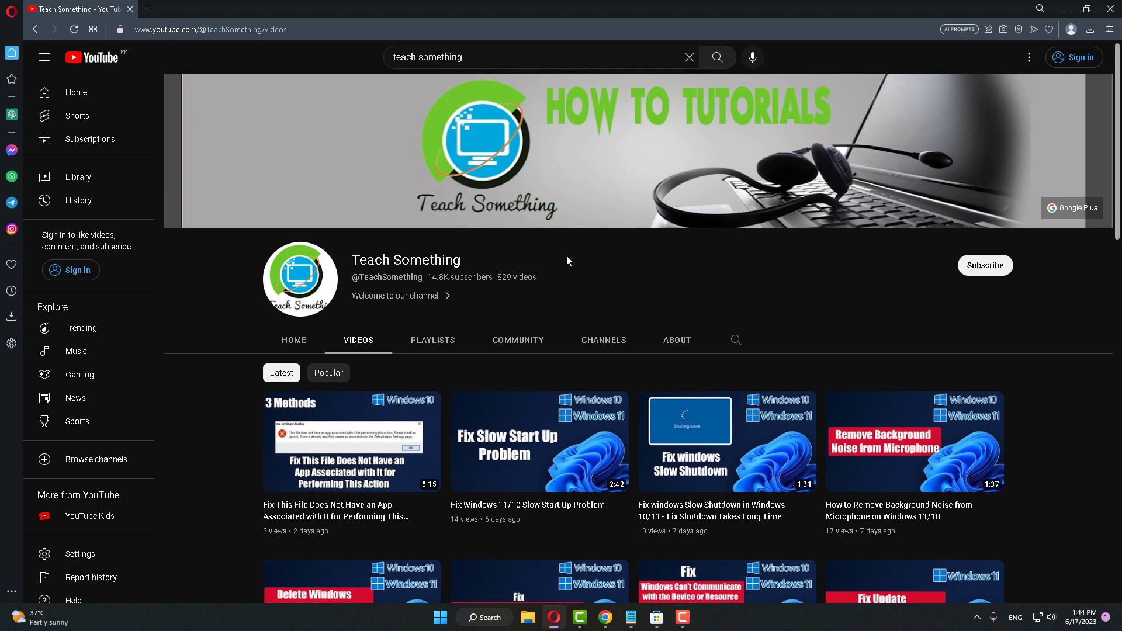
{"action": "mouse_move", "coordinate": [631, 617]}
{"action": "left_click", "coordinate": [570, 588]}
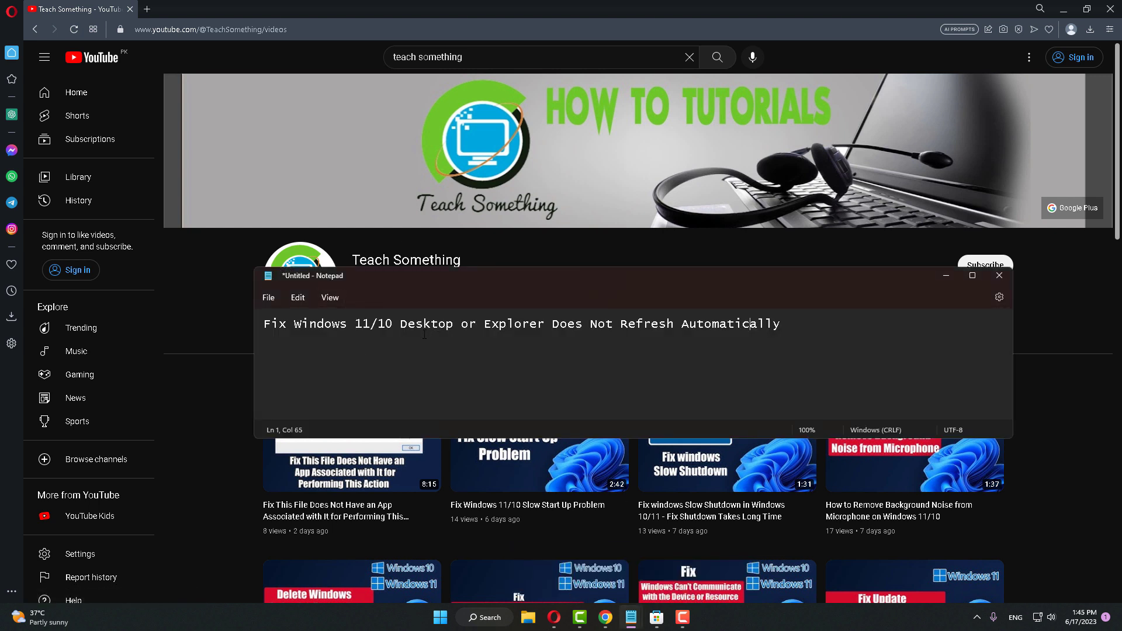
{"action": "left_click_drag", "start_coordinate": [400, 325], "coordinate": [801, 325]}
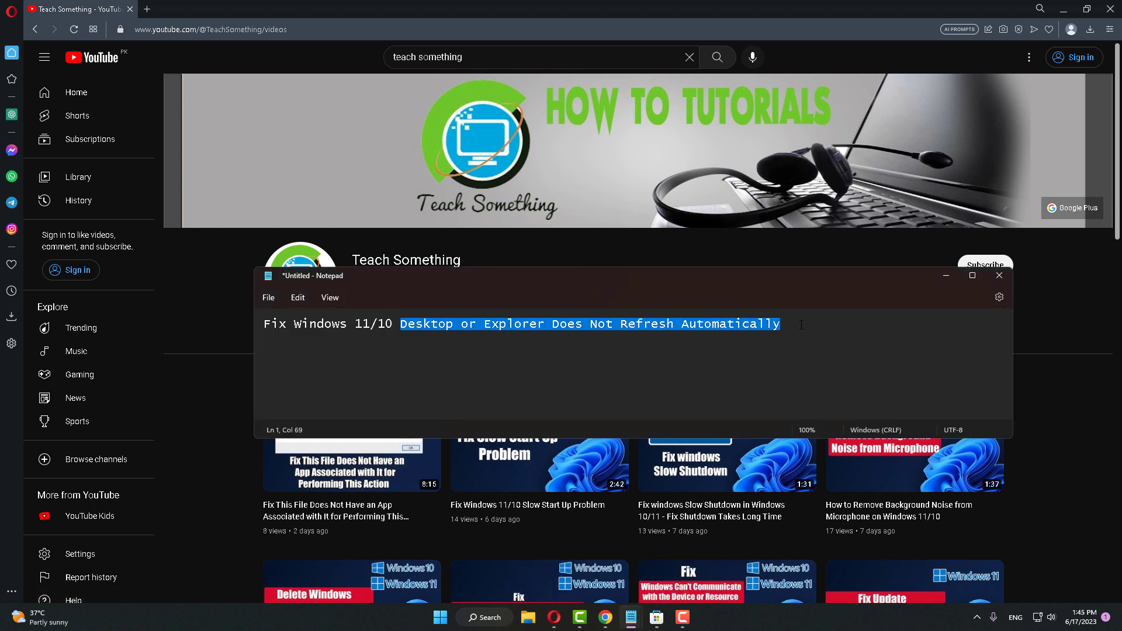
{"action": "left_click", "coordinate": [944, 276]}
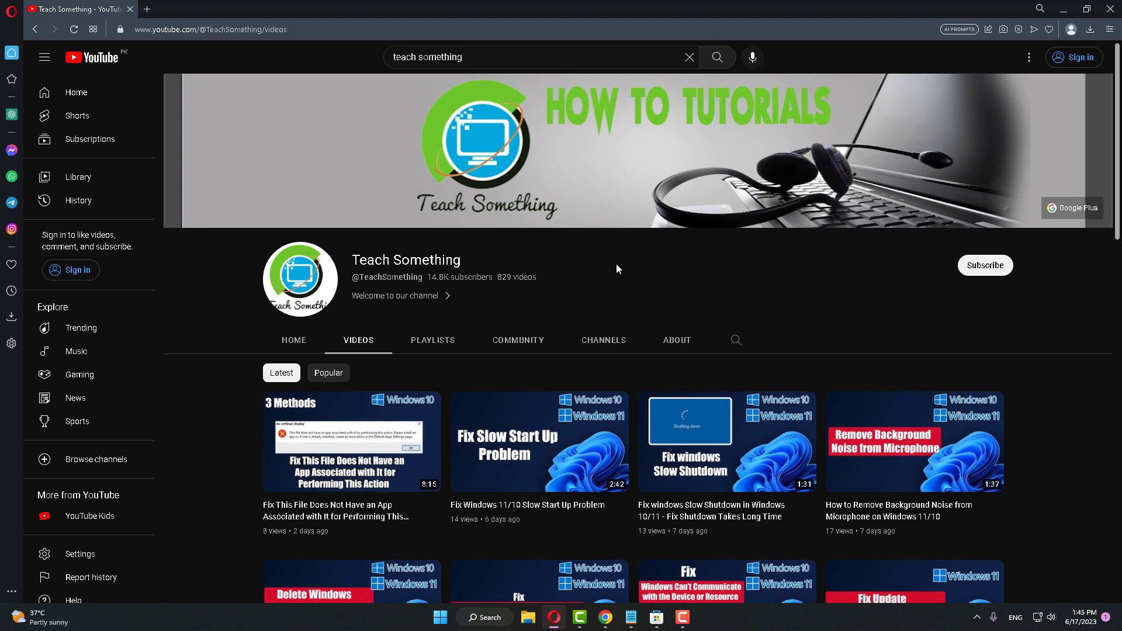
Launch Registry Editor with administrator rights from Windows search.
{"action": "left_click", "coordinate": [487, 621]}
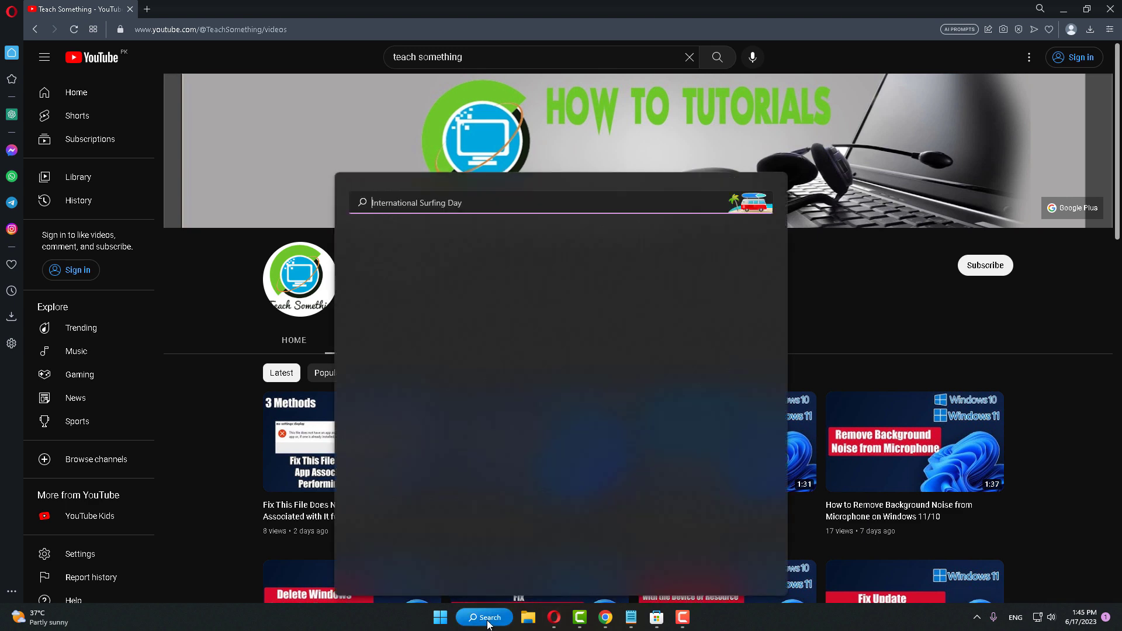
{"action": "type", "text": "registry Editor"}
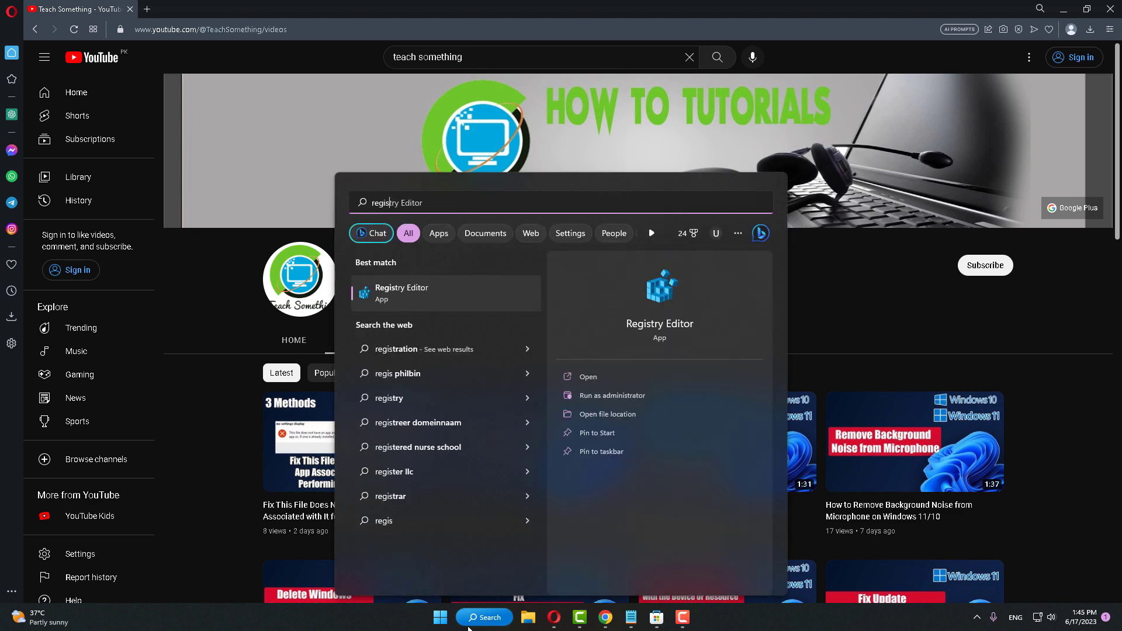
{"action": "right_click", "coordinate": [440, 303]}
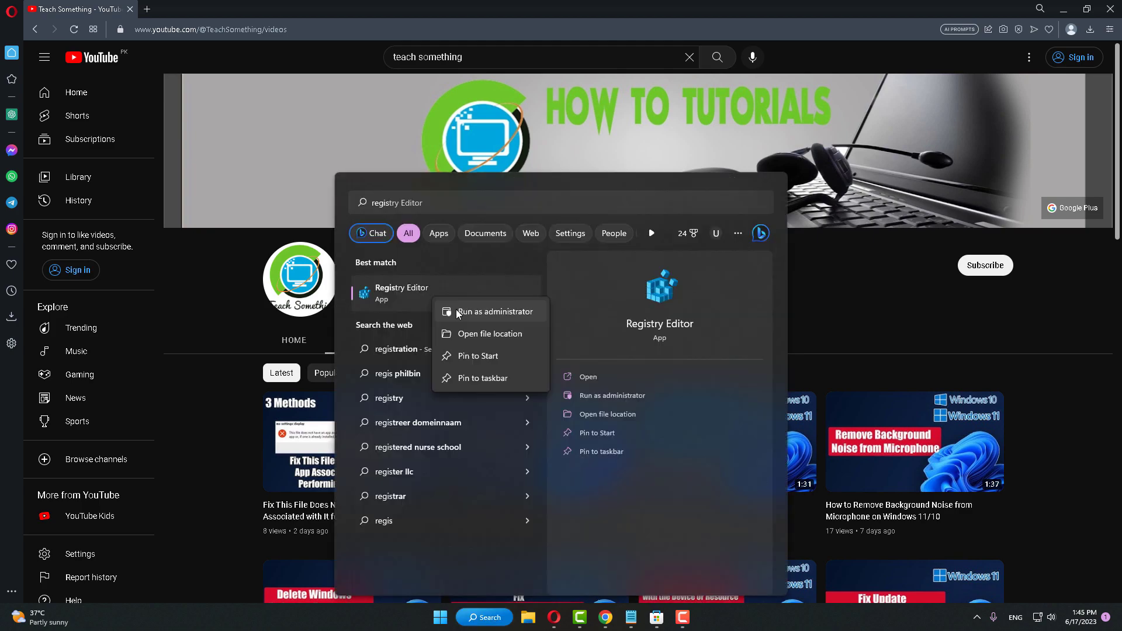
{"action": "left_click", "coordinate": [500, 312]}
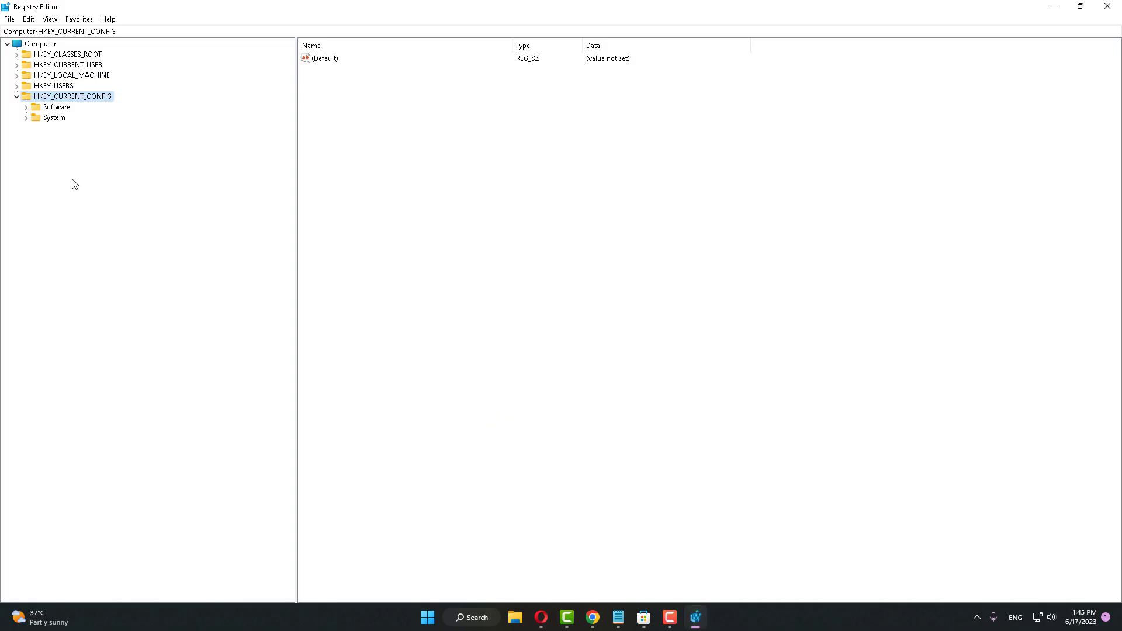
Expand HKEY_CLASSES_ROOT and jump to its keys beginning with W.
{"action": "left_click", "coordinate": [80, 59]}
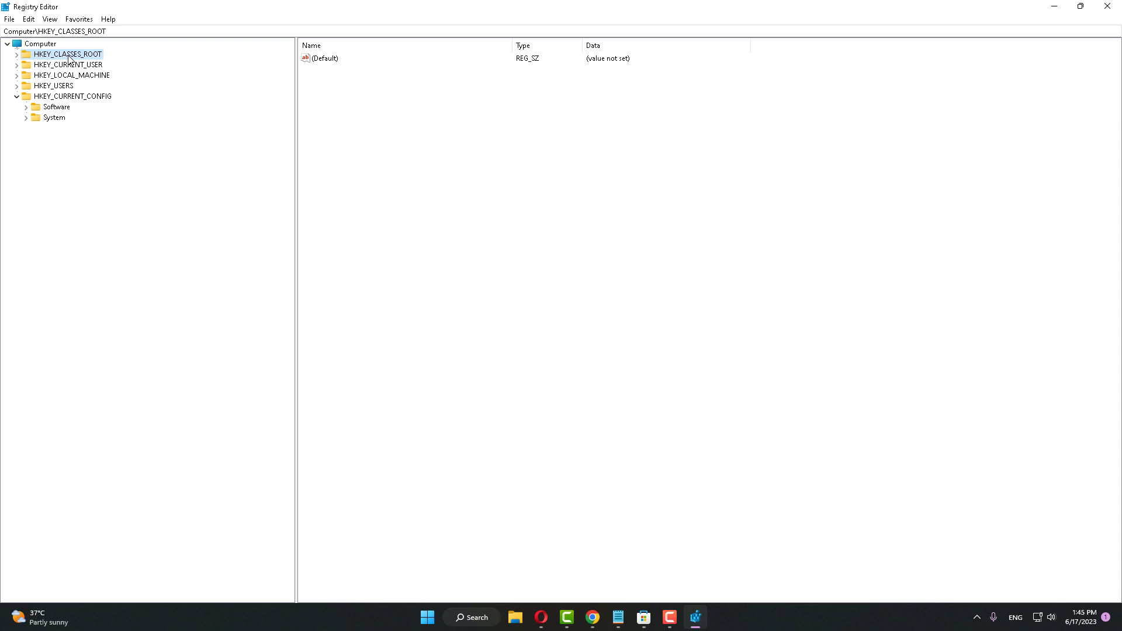
{"action": "left_click", "coordinate": [15, 55]}
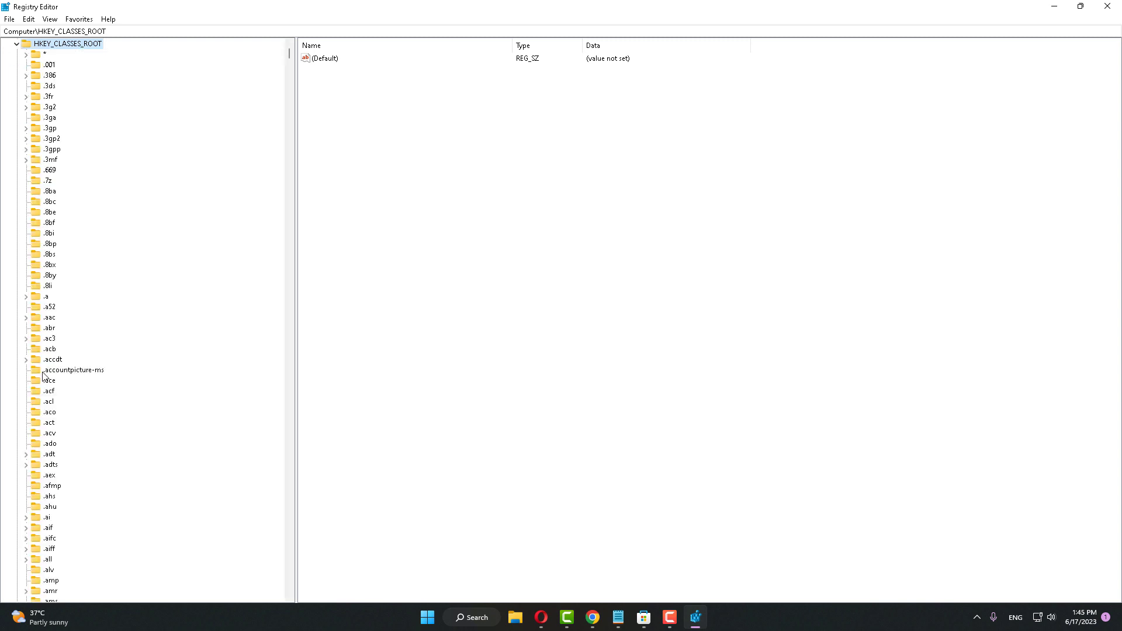
{"action": "left_click", "coordinate": [44, 374]}
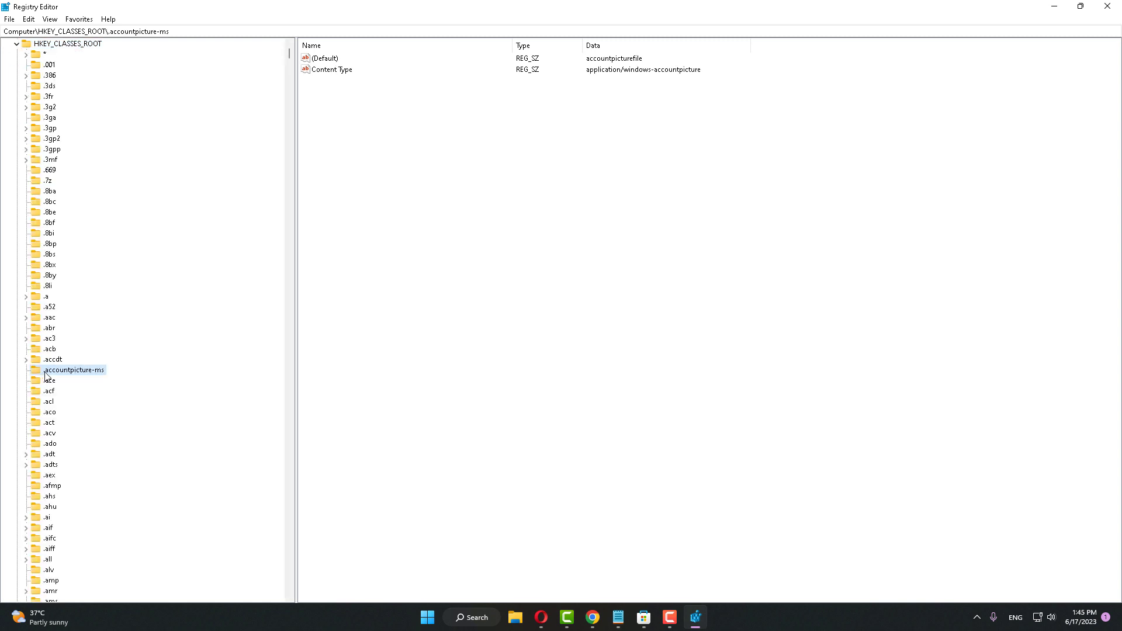
{"action": "key", "text": "w"}
{"action": "scroll", "coordinate": [90, 446], "scroll_direction": "down", "scroll_amount": 7}
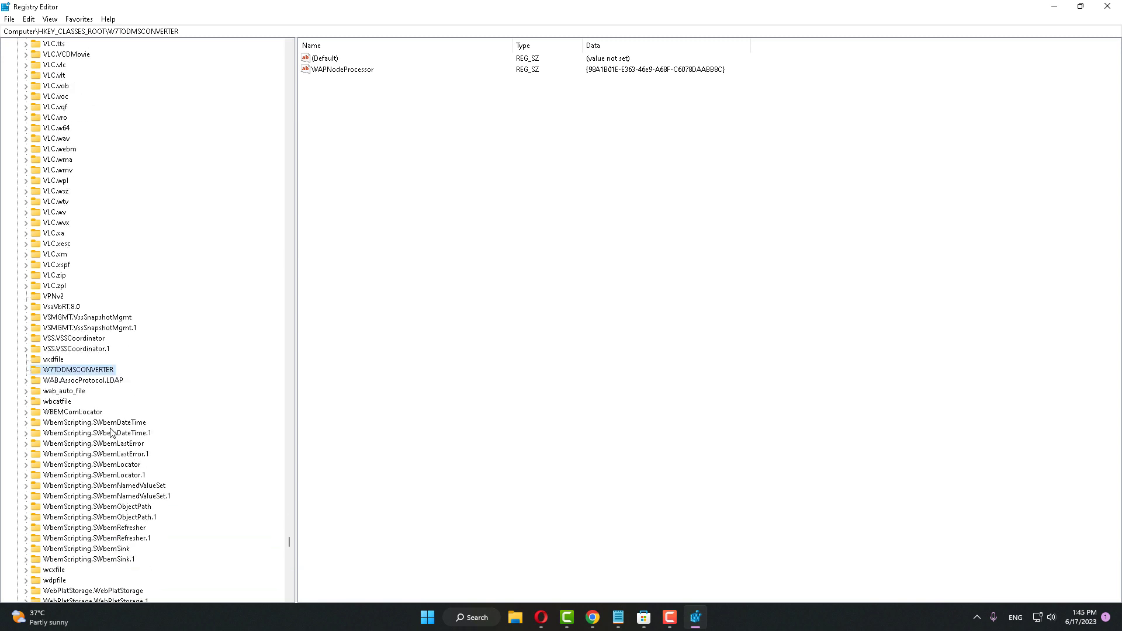
{"action": "scroll", "coordinate": [111, 433], "scroll_direction": "down", "scroll_amount": 6}
{"action": "scroll", "coordinate": [112, 431], "scroll_direction": "down", "scroll_amount": 6}
{"action": "scroll", "coordinate": [110, 429], "scroll_direction": "down", "scroll_amount": 3}
{"action": "scroll", "coordinate": [107, 423], "scroll_direction": "down", "scroll_amount": 5}
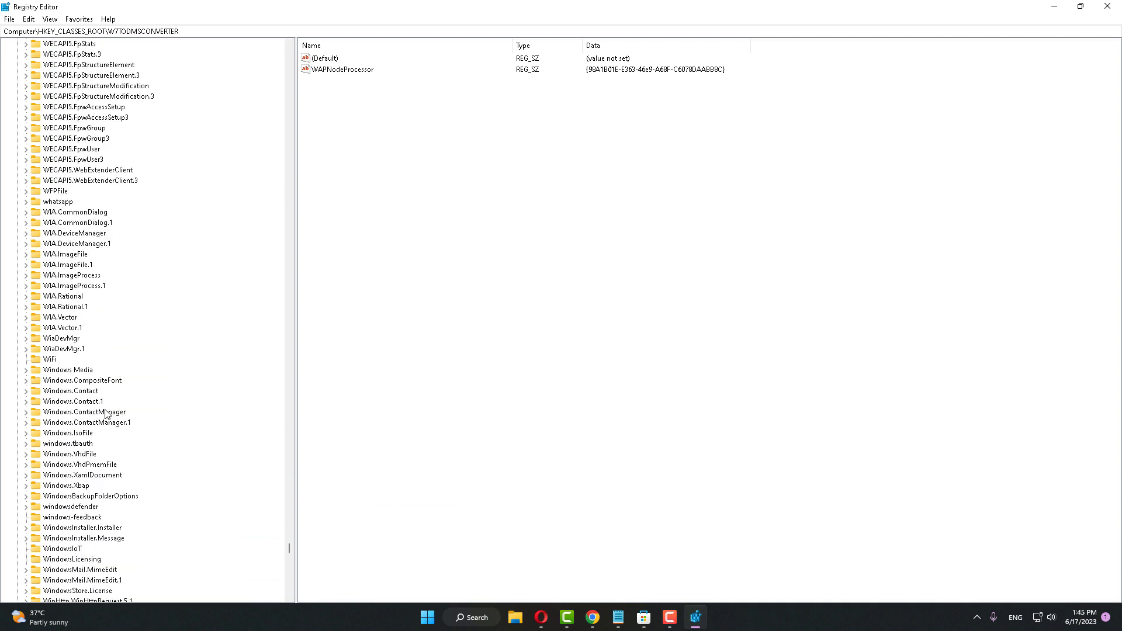
{"action": "scroll", "coordinate": [105, 413], "scroll_direction": "down", "scroll_amount": 8}
{"action": "scroll", "coordinate": [106, 410], "scroll_direction": "down", "scroll_amount": 5}
{"action": "scroll", "coordinate": [105, 409], "scroll_direction": "down", "scroll_amount": 5}
{"action": "scroll", "coordinate": [106, 409], "scroll_direction": "down", "scroll_amount": 6}
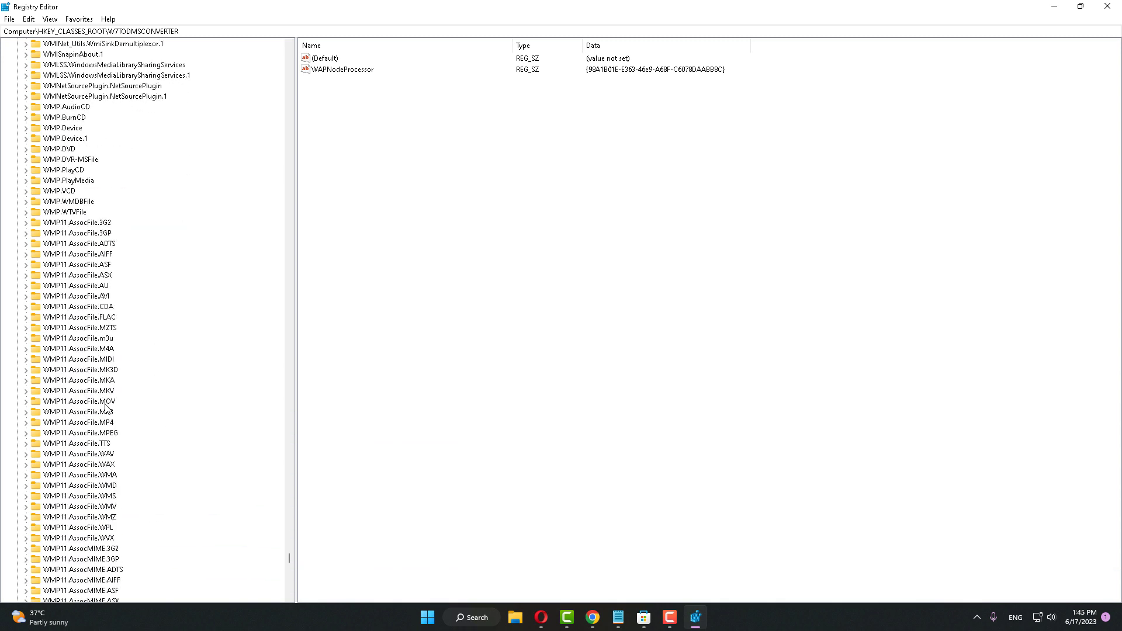
{"action": "scroll", "coordinate": [105, 408], "scroll_direction": "down", "scroll_amount": 5}
{"action": "scroll", "coordinate": [106, 408], "scroll_direction": "down", "scroll_amount": 8}
{"action": "scroll", "coordinate": [105, 407], "scroll_direction": "down", "scroll_amount": 7}
{"action": "scroll", "coordinate": [105, 406], "scroll_direction": "down", "scroll_amount": 8}
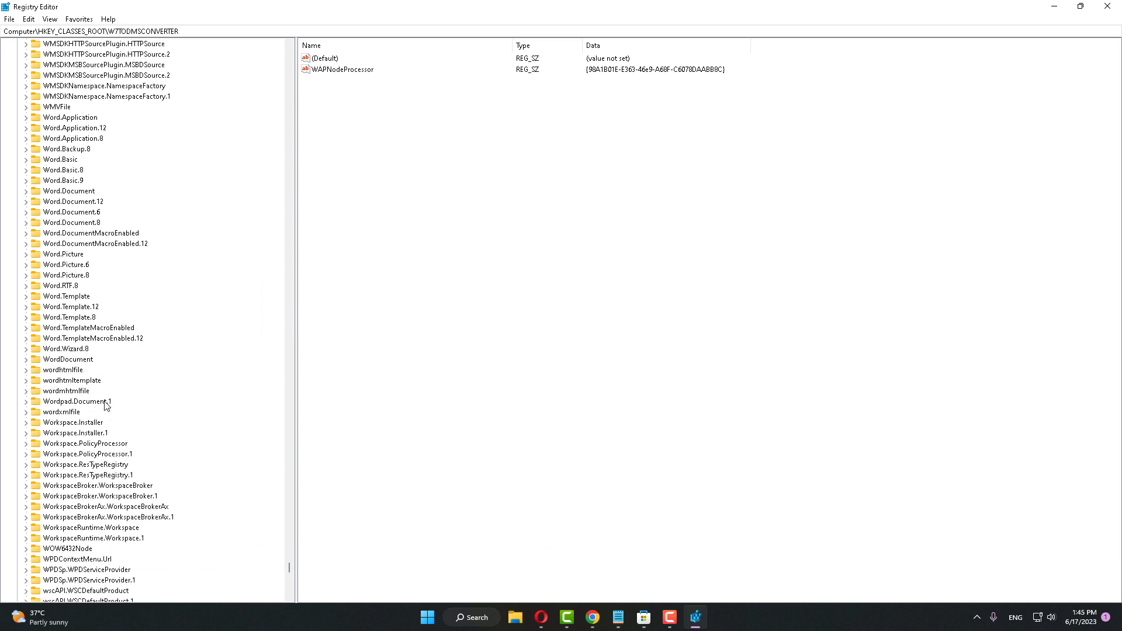
{"action": "scroll", "coordinate": [106, 406], "scroll_direction": "down", "scroll_amount": 8}
{"action": "scroll", "coordinate": [105, 405], "scroll_direction": "down", "scroll_amount": 1}
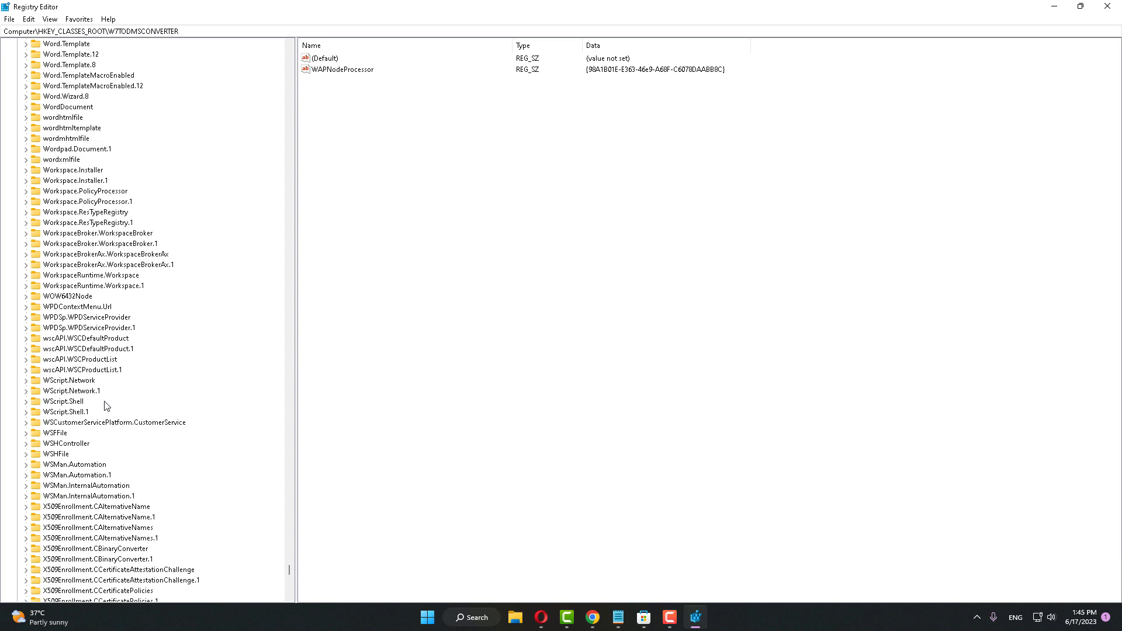
Expand WOW6432Node and then its CLSID key to list the GUID subkeys.
{"action": "left_click", "coordinate": [51, 300]}
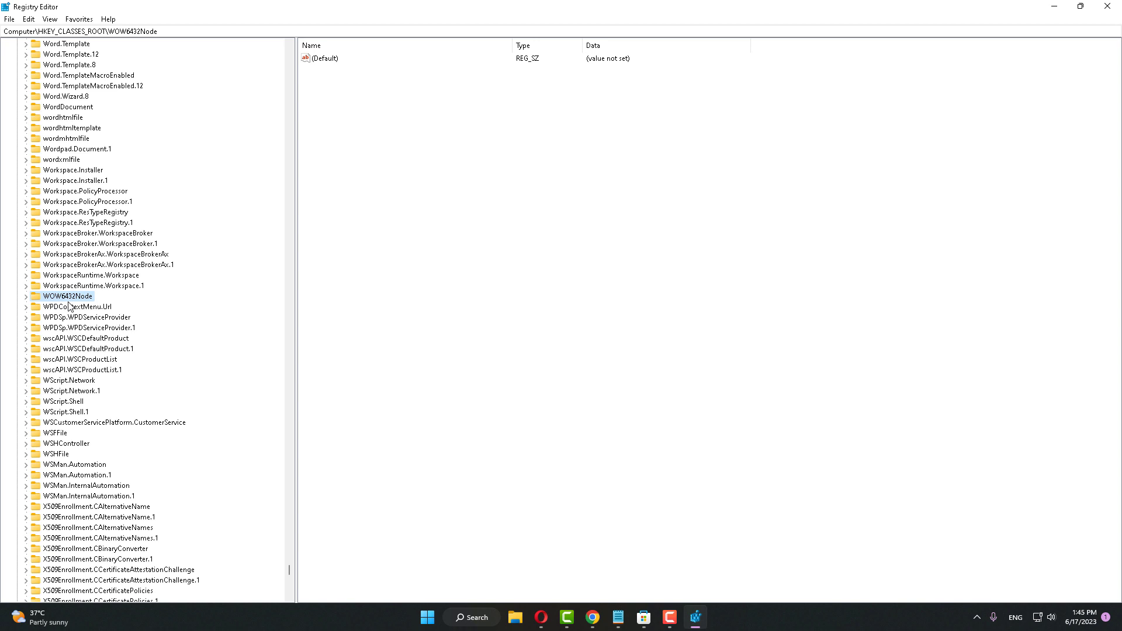
{"action": "left_click", "coordinate": [25, 297]}
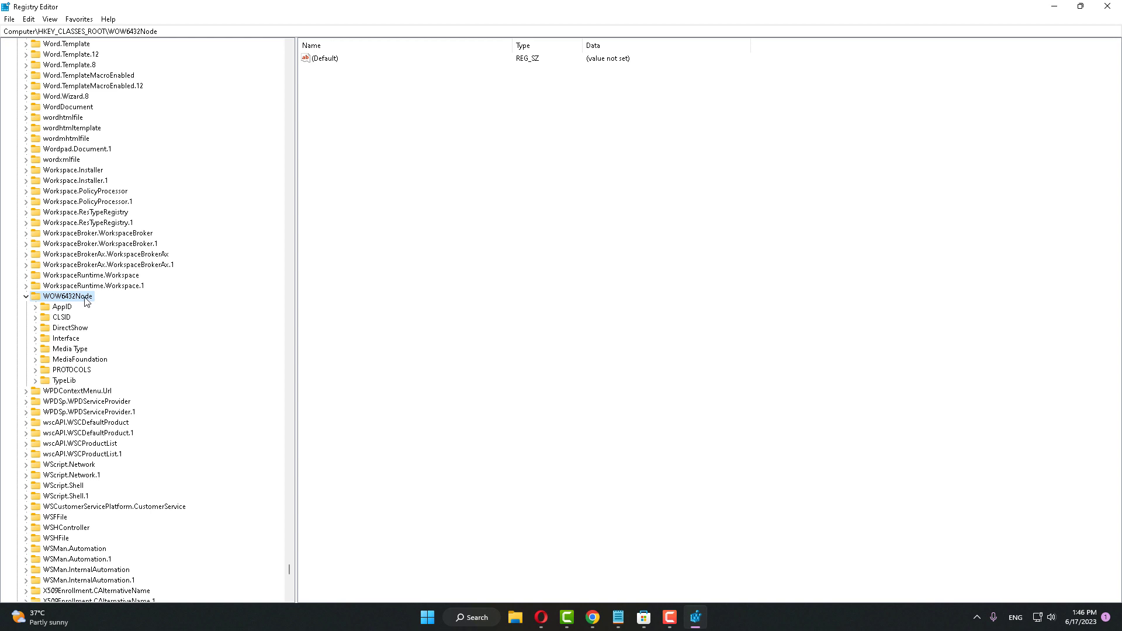
{"action": "left_click", "coordinate": [61, 318]}
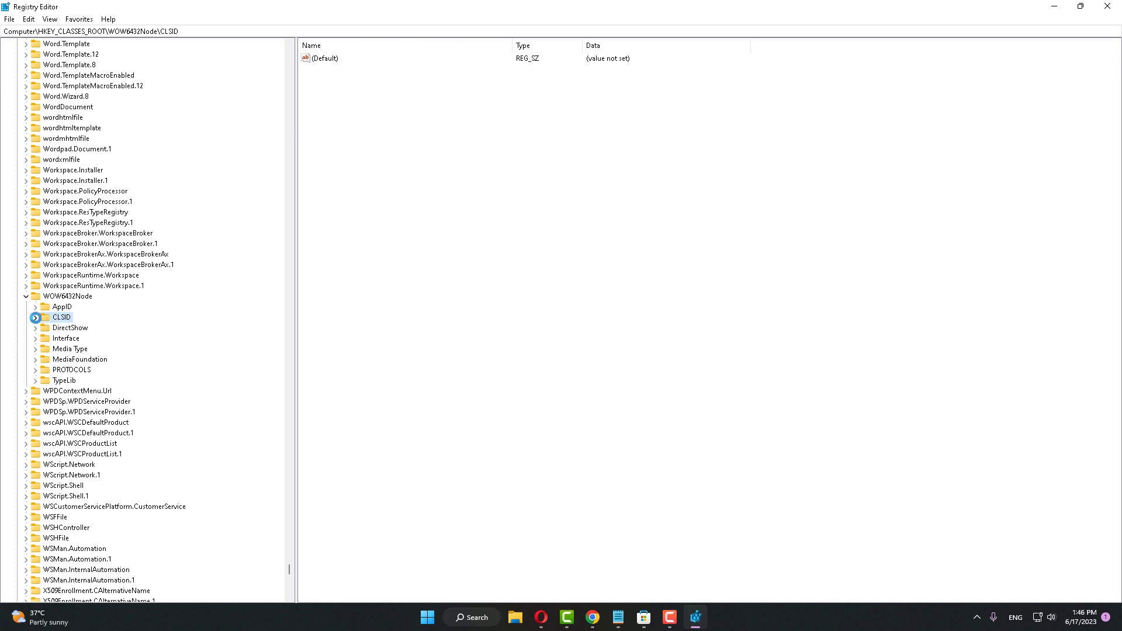
{"action": "left_click", "coordinate": [36, 318]}
{"action": "scroll", "coordinate": [92, 271], "scroll_direction": "up", "scroll_amount": 7}
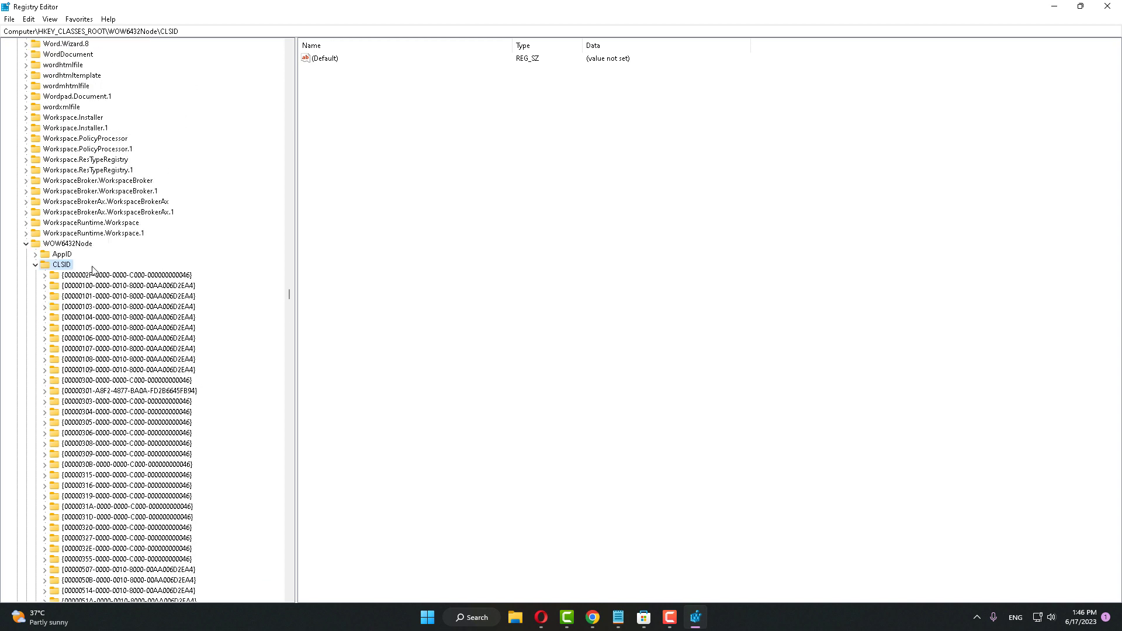
Create a new key under CLSID and delete the duplicate New Key #2.
{"action": "right_click", "coordinate": [62, 264]}
{"action": "mouse_move", "coordinate": [110, 284]}
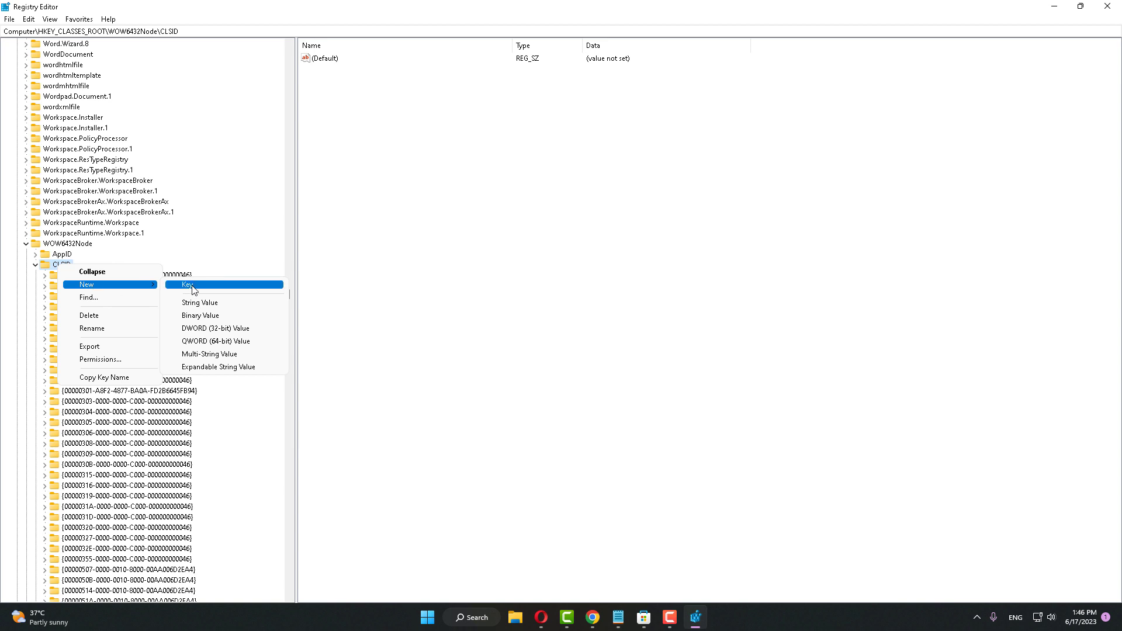
{"action": "left_click", "coordinate": [192, 290]}
{"action": "scroll", "coordinate": [189, 450], "scroll_direction": "down", "scroll_amount": 1}
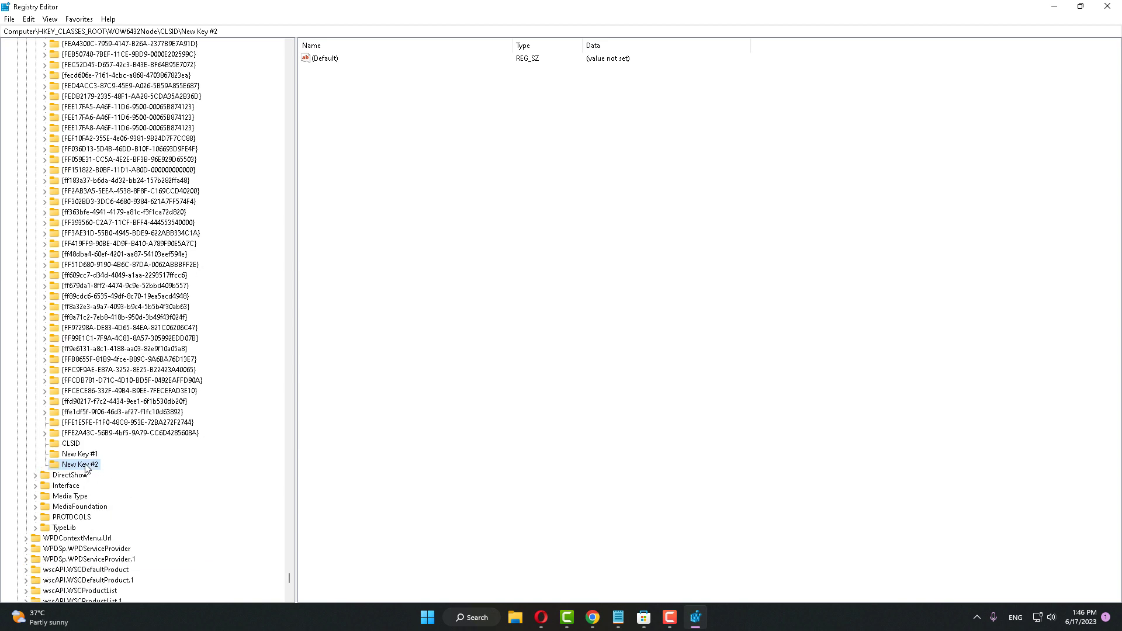
{"action": "right_click", "coordinate": [92, 465]}
{"action": "left_click", "coordinate": [118, 516]}
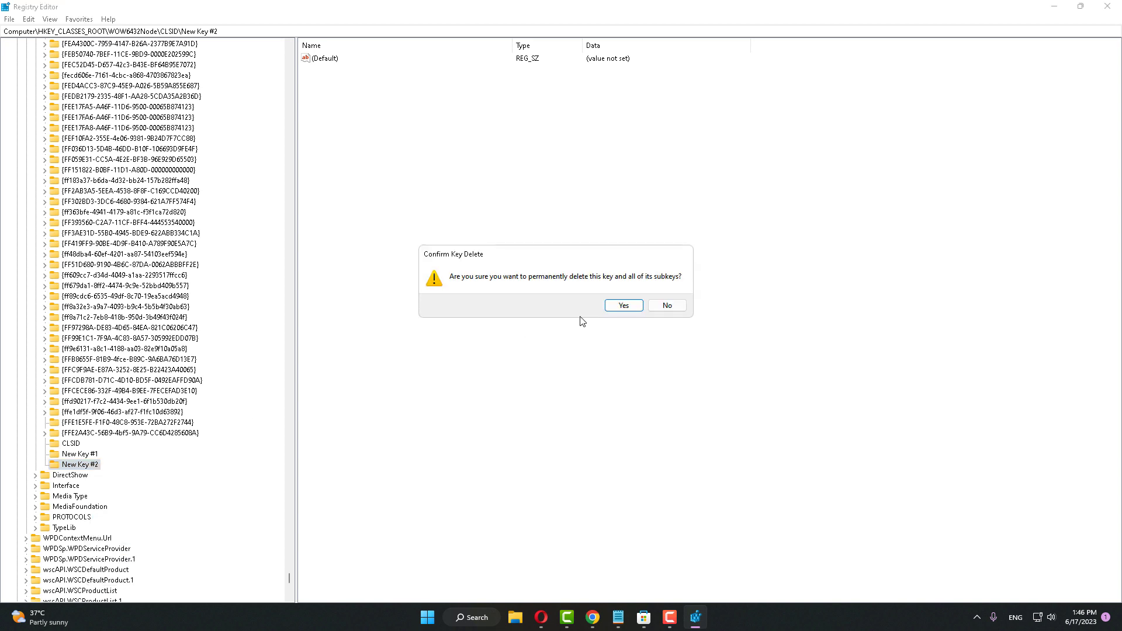
{"action": "left_click", "coordinate": [621, 304]}
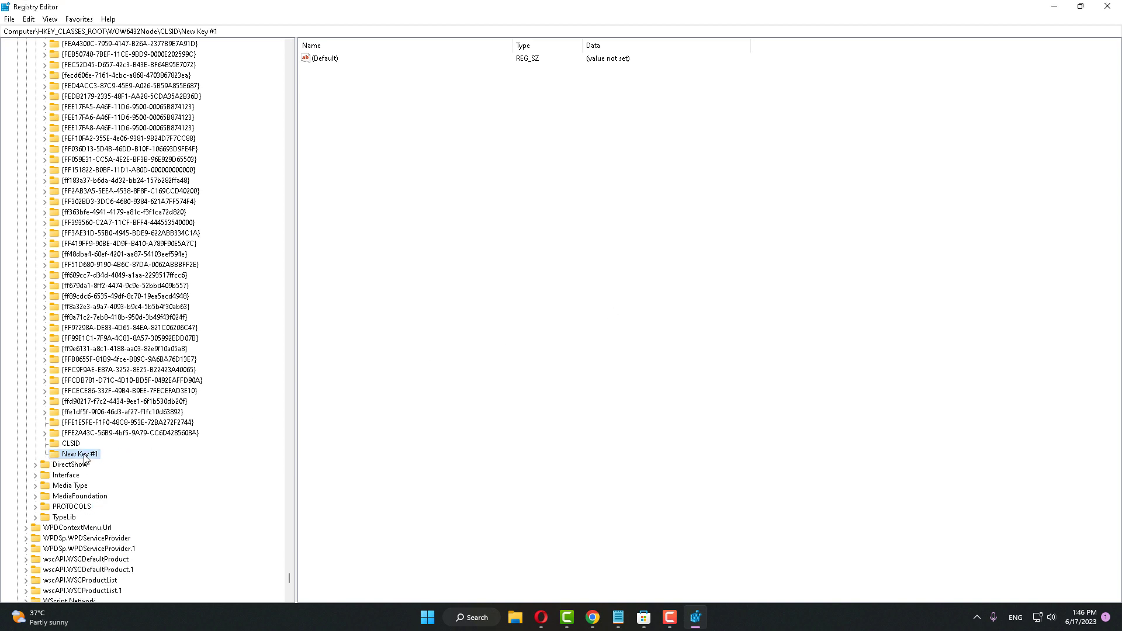
{"action": "right_click", "coordinate": [84, 457]}
Copy the GUID {BDEADE7F-C265-11D0-BCED-00A0C90AB50F} from the Notepad notes.
{"action": "left_click", "coordinate": [125, 521]}
{"action": "left_click", "coordinate": [619, 617]}
{"action": "left_click", "coordinate": [653, 575]}
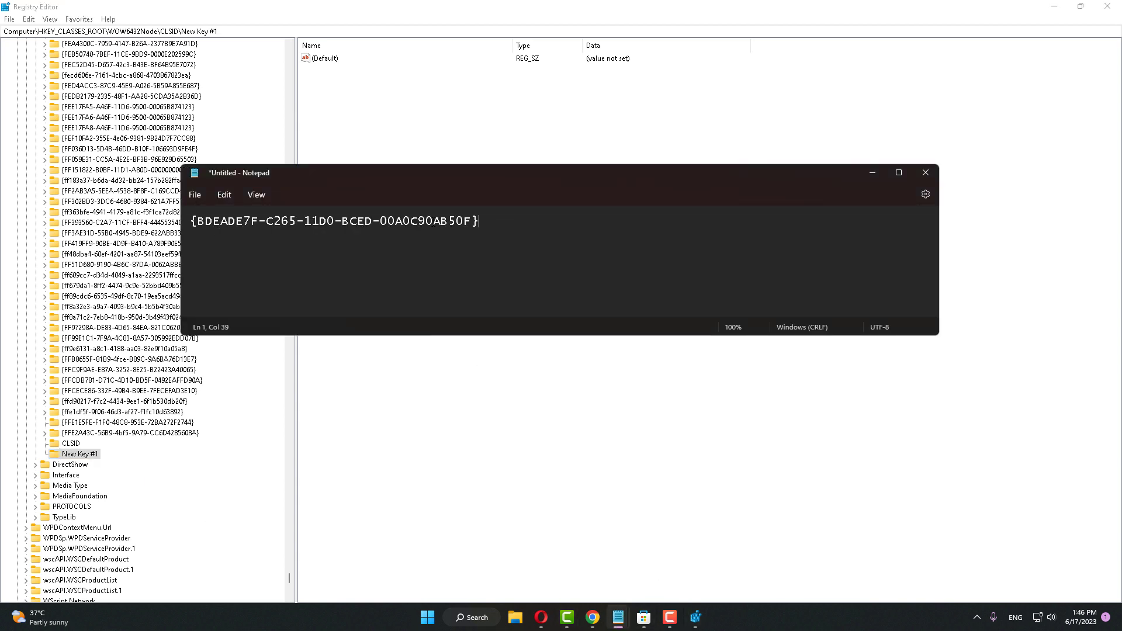
{"action": "left_click_drag", "start_coordinate": [481, 221], "coordinate": [177, 223]}
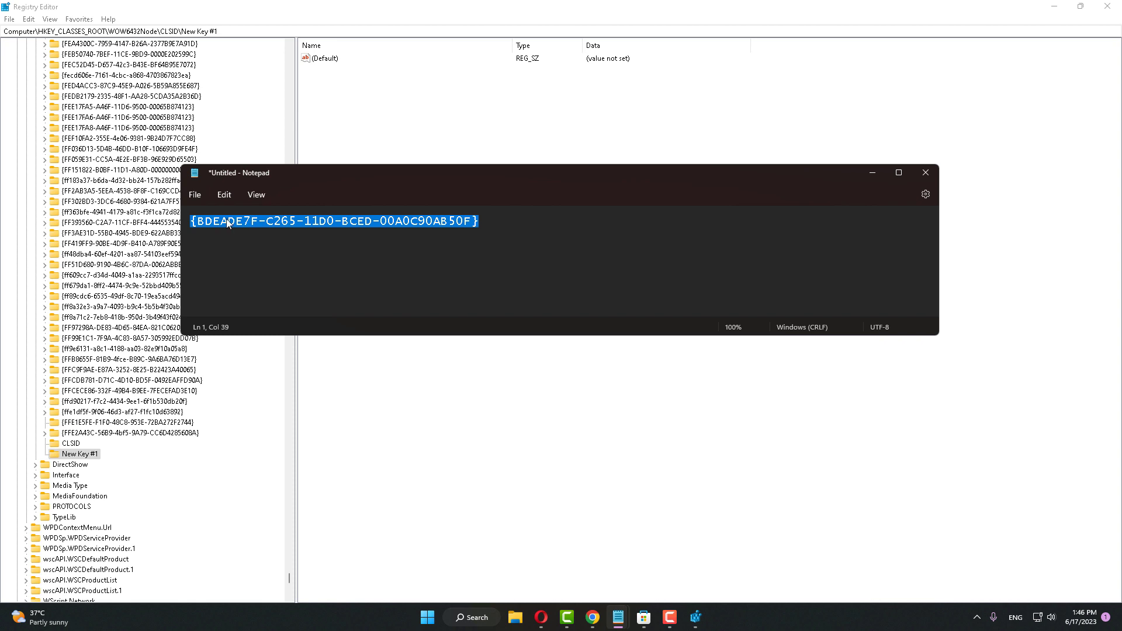
{"action": "right_click", "coordinate": [227, 221]}
{"action": "left_click", "coordinate": [267, 280]}
{"action": "left_click", "coordinate": [883, 180]}
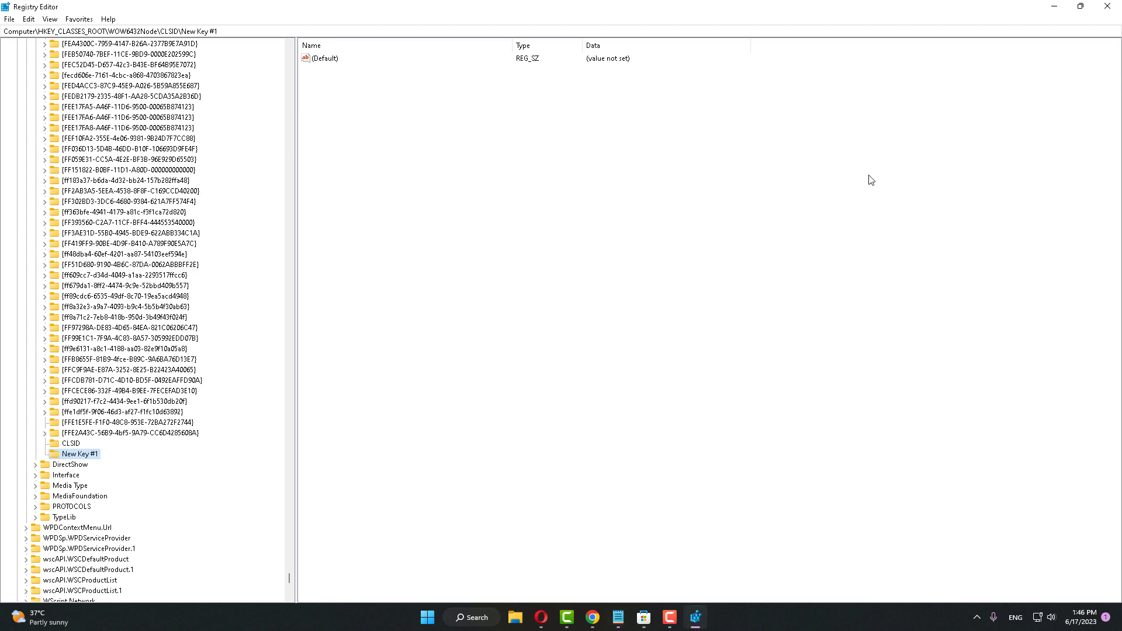
Rename New Key #1 to {BDEADE7F-C265-11D0-BCED-00A0C90AB50F} by pasting the GUID.
{"action": "right_click", "coordinate": [73, 458]}
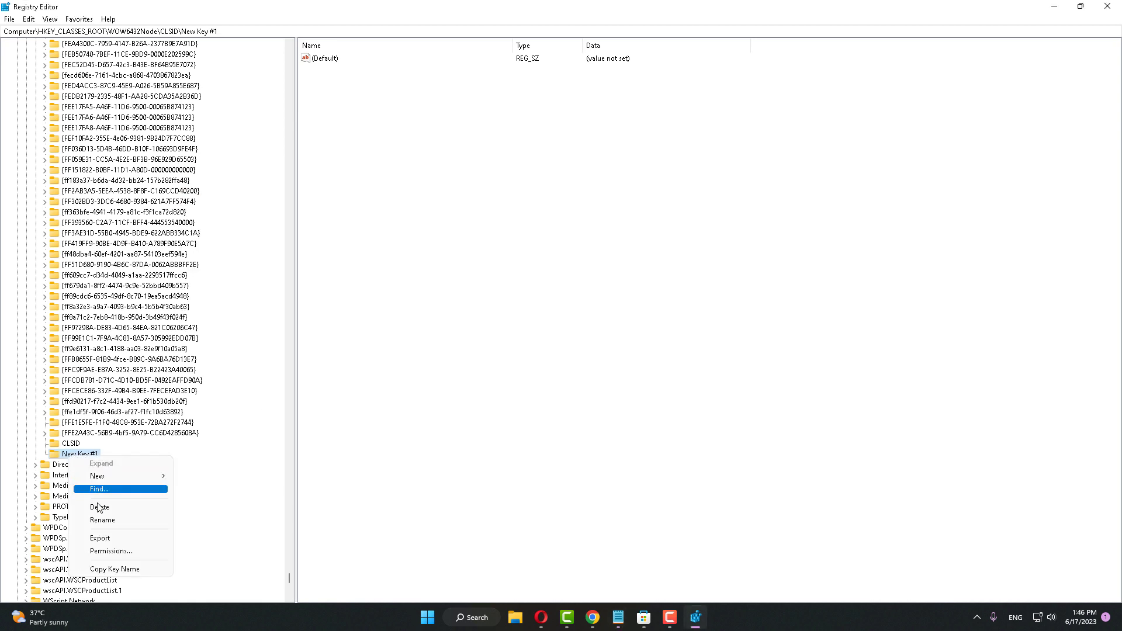
{"action": "left_click", "coordinate": [101, 521]}
{"action": "right_click", "coordinate": [102, 454]}
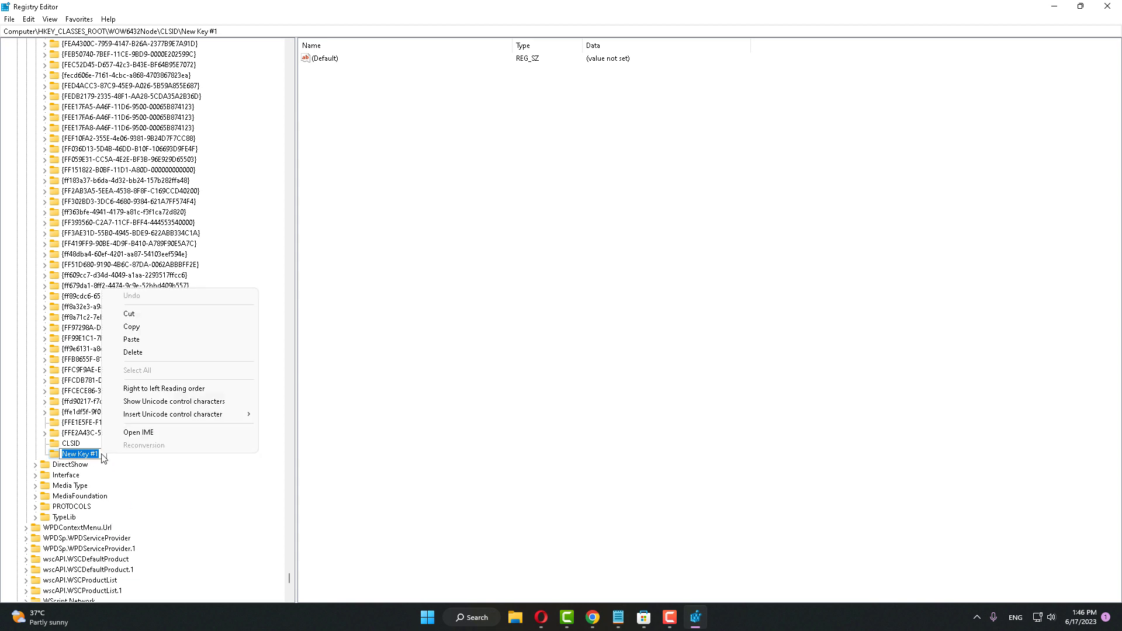
{"action": "left_click", "coordinate": [138, 342]}
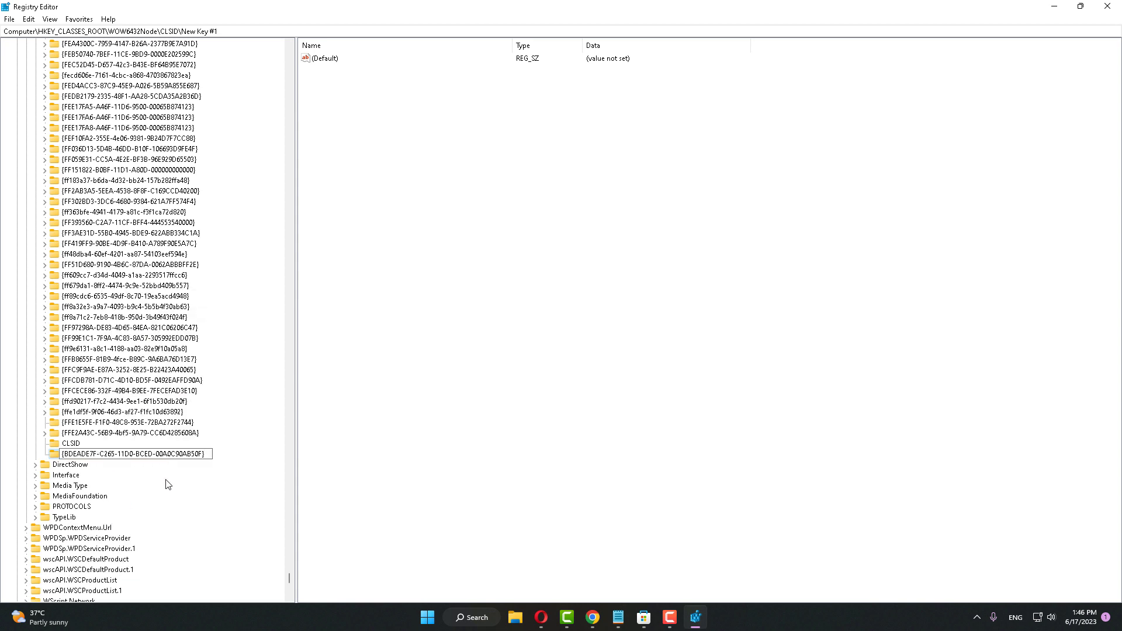
{"action": "key", "text": "Return"}
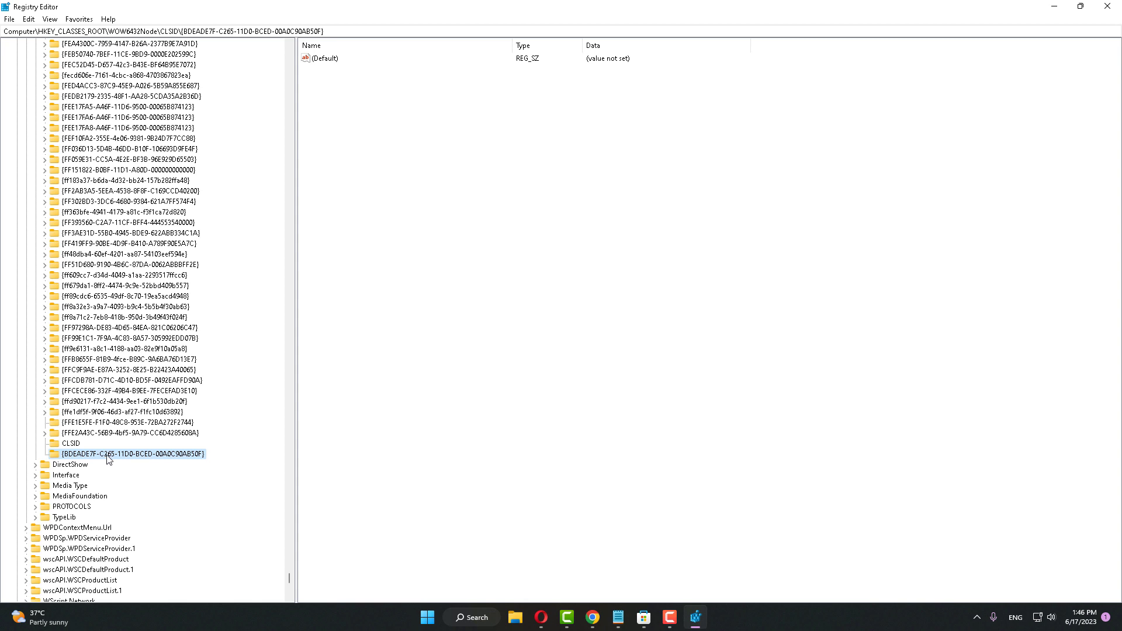
Add a subkey named Instance under the GUID key.
{"action": "right_click", "coordinate": [136, 460]}
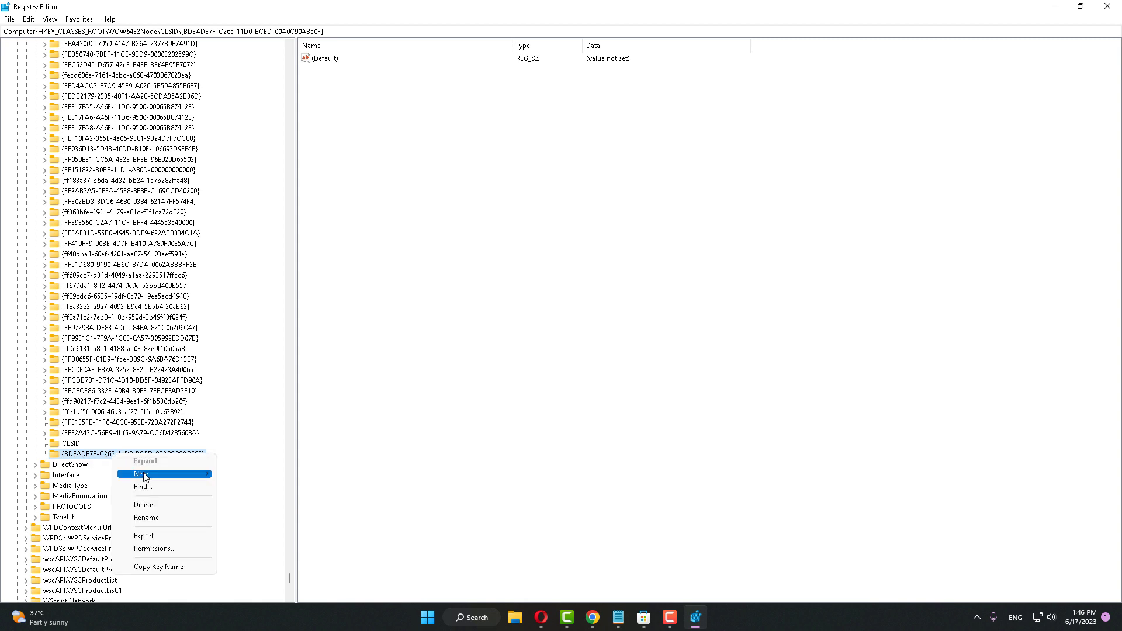
{"action": "mouse_move", "coordinate": [164, 474]}
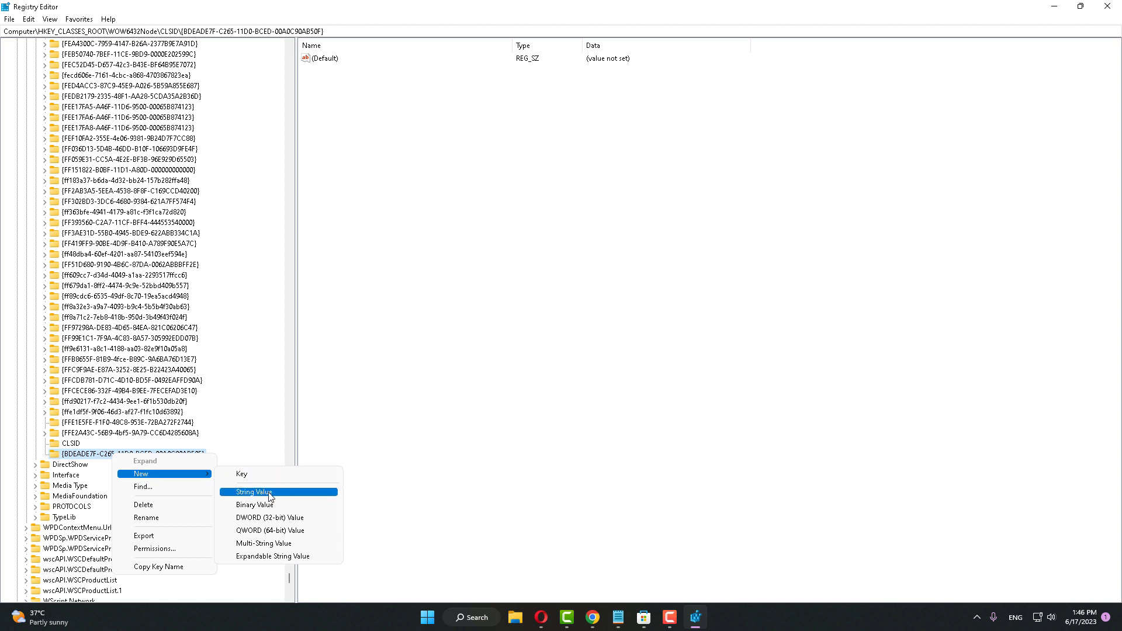
{"action": "left_click", "coordinate": [243, 476]}
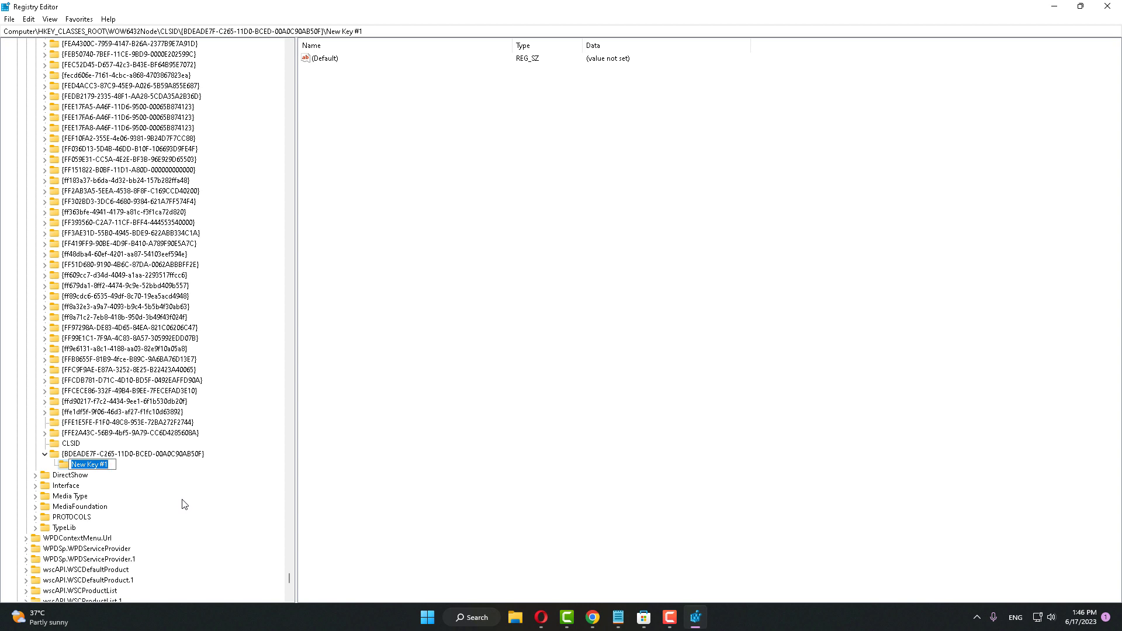
{"action": "type", "text": "Itance"}
{"action": "key", "text": "ctrl+a"}
{"action": "type", "text": "Instance"}
{"action": "key", "text": "Return"}
Add a DWORD (32-bit) value DontRefresh with data 0 inside Instance.
{"action": "right_click", "coordinate": [458, 148]}
{"action": "mouse_move", "coordinate": [489, 154]}
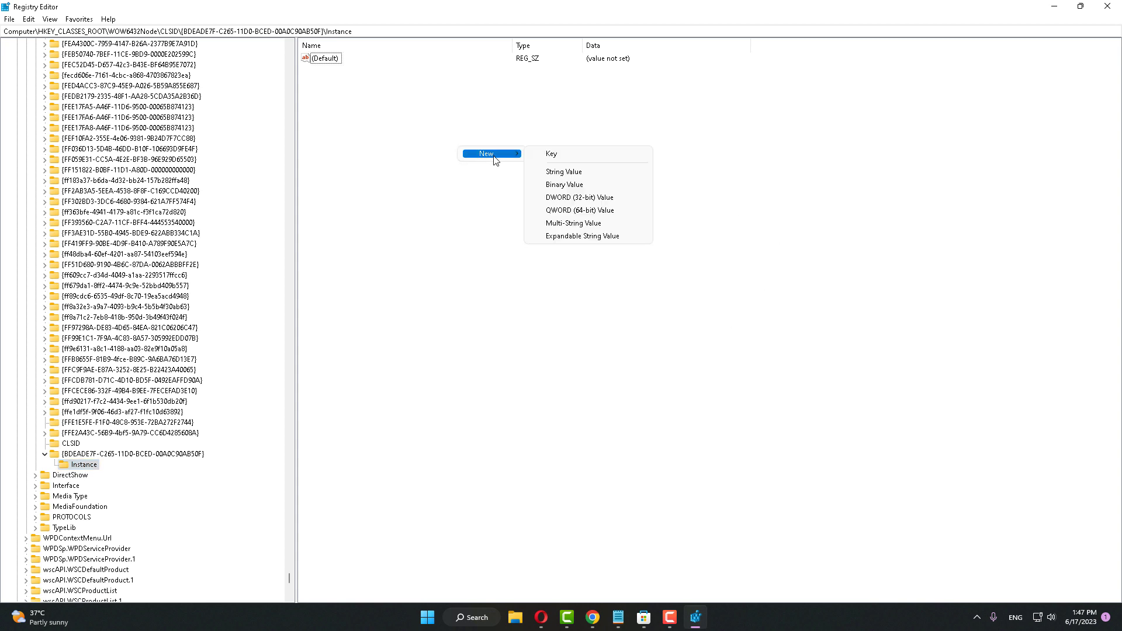
{"action": "left_click", "coordinate": [579, 205]}
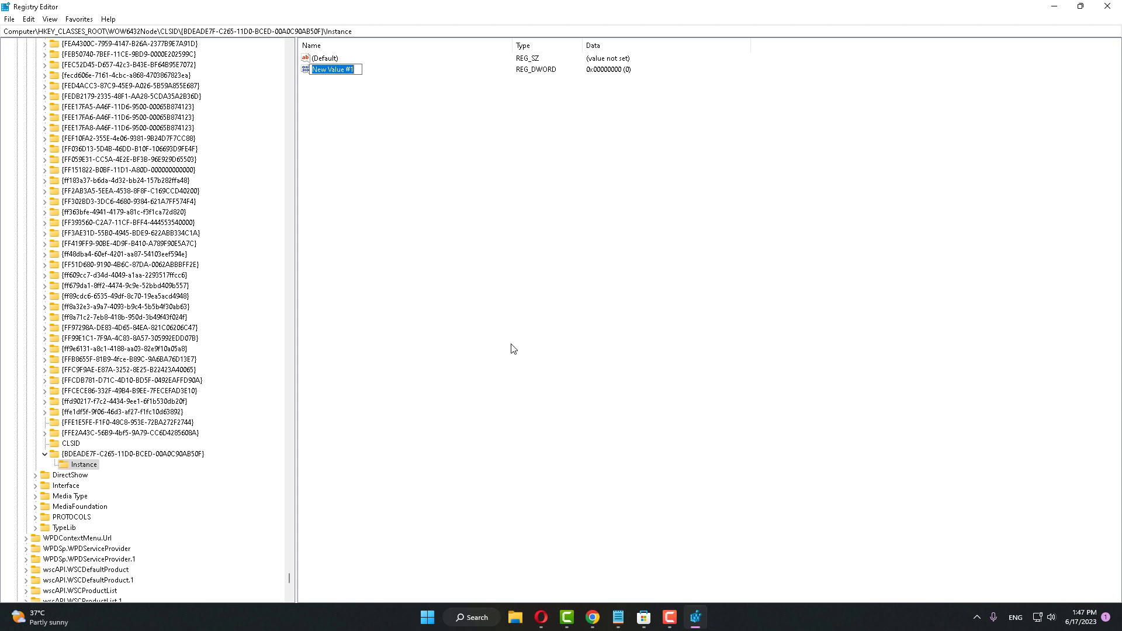
{"action": "type", "text": "Do"}
{"action": "type", "text": "fe"}
{"action": "type", "text": "esh"}
{"action": "key", "text": "Return"}
{"action": "double_click", "coordinate": [343, 70]}
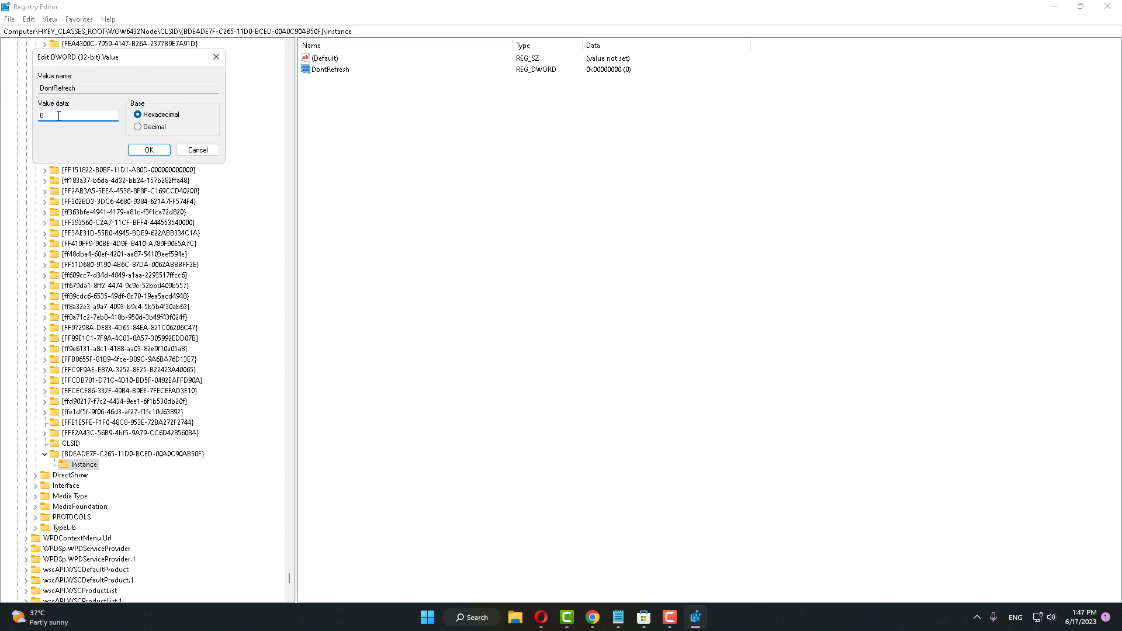
{"action": "double_click", "coordinate": [40, 115]}
{"action": "left_click", "coordinate": [149, 150]}
Collapse the GUID key and HKEY_CLASSES_ROOT.
{"action": "double_click", "coordinate": [64, 454]}
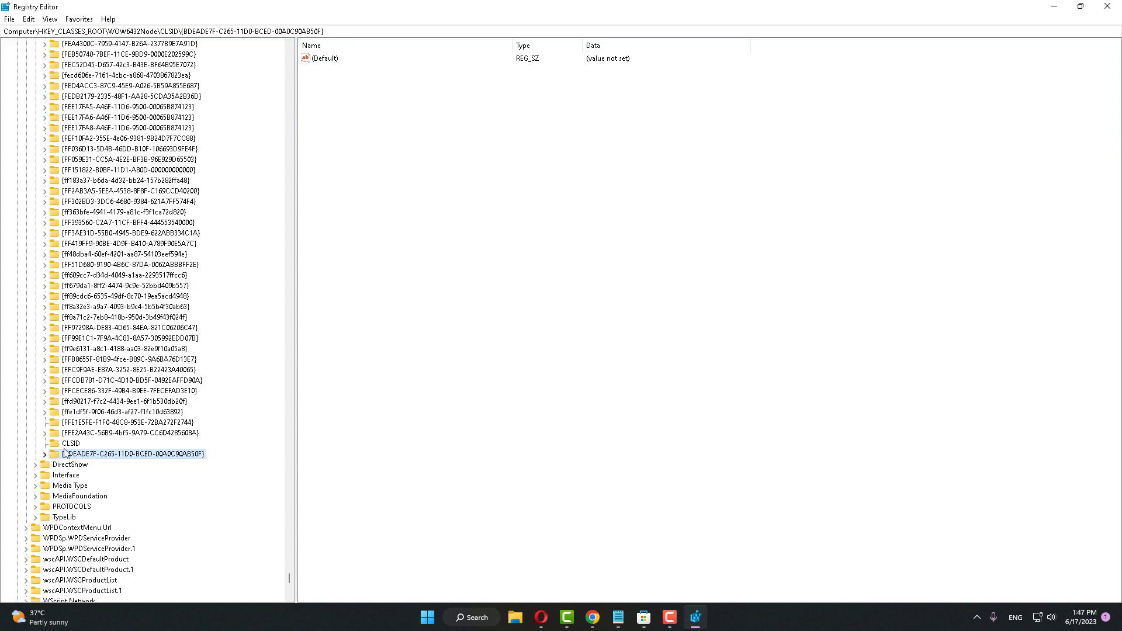
{"action": "left_click_drag", "start_coordinate": [289, 580], "coordinate": [282, 52]}
{"action": "left_click", "coordinate": [17, 55]}
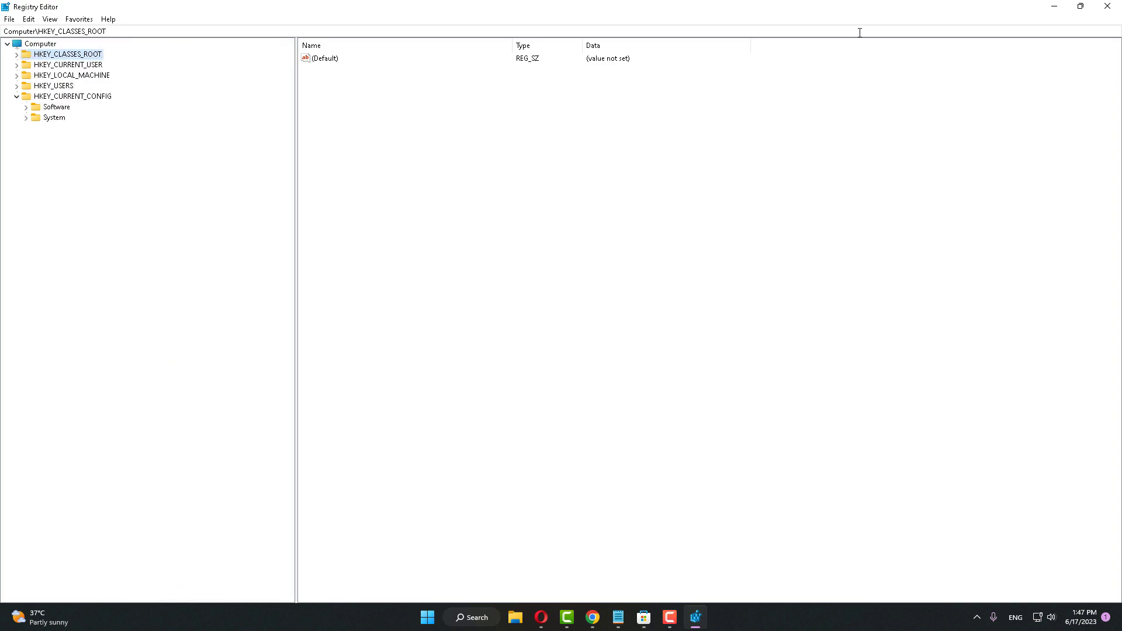
{"action": "left_click", "coordinate": [1107, 6]}
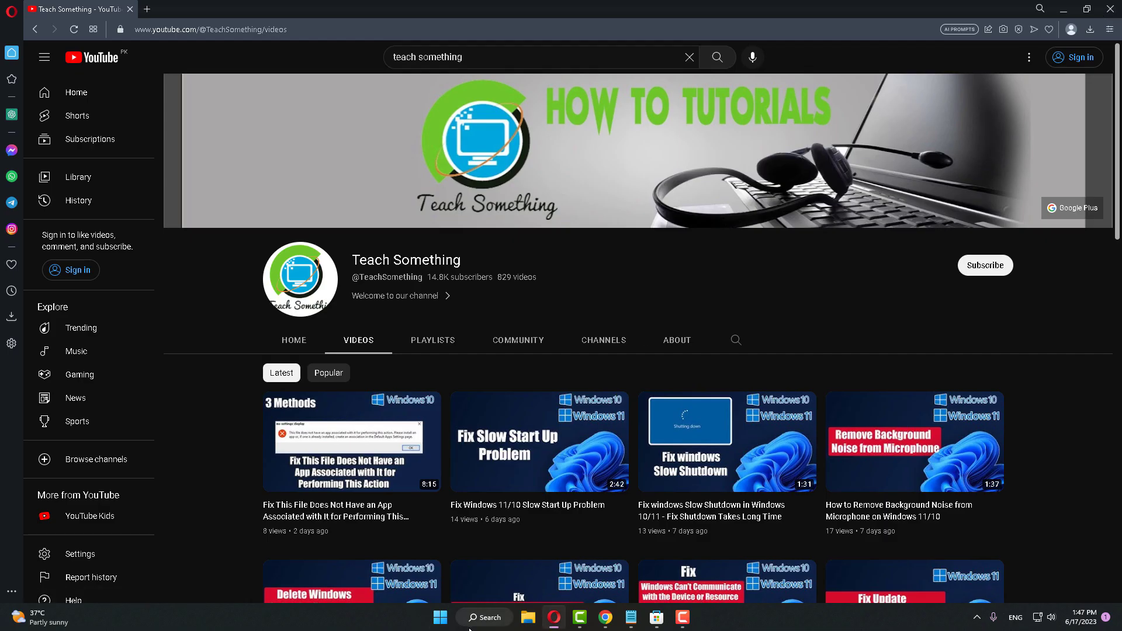
{"action": "left_click", "coordinate": [440, 618]}
{"action": "left_click", "coordinate": [706, 578]}
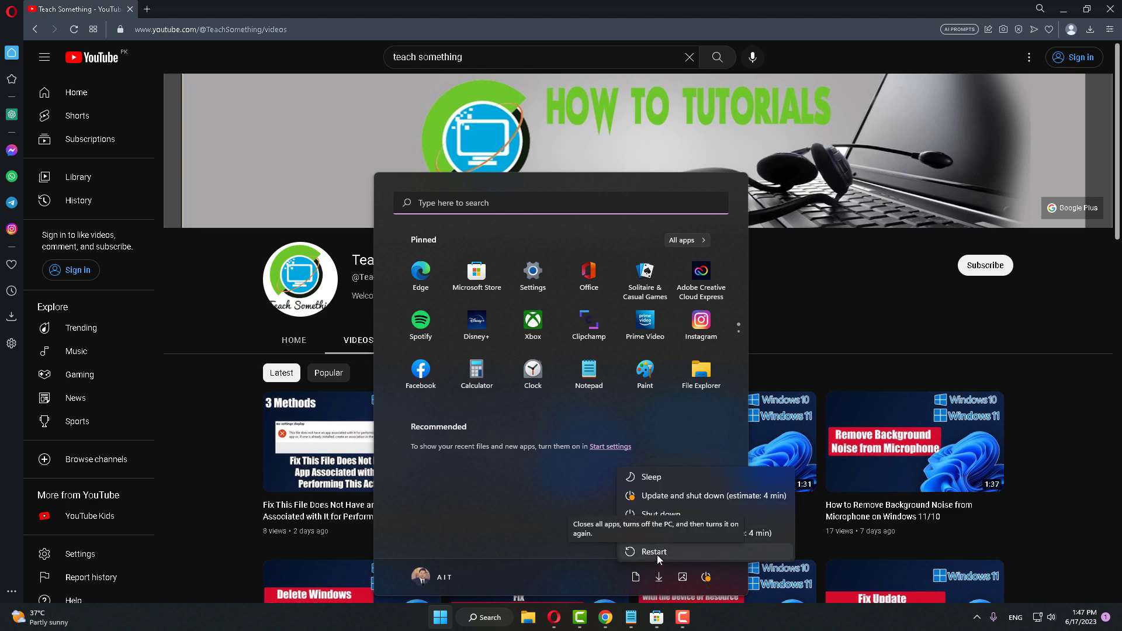
{"action": "left_click", "coordinate": [883, 264]}
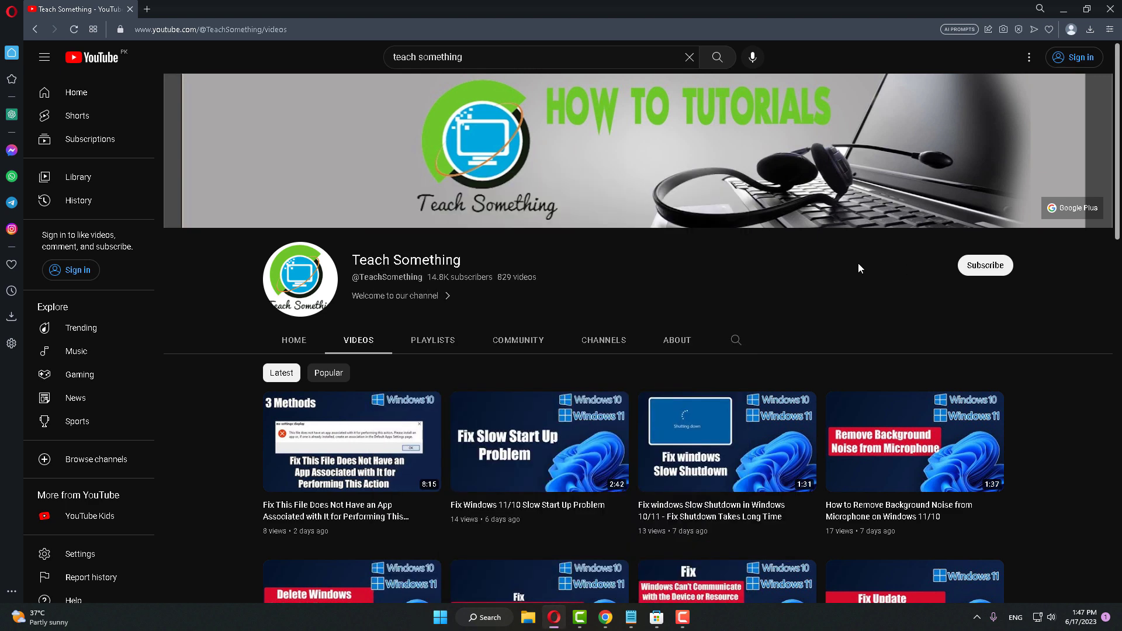